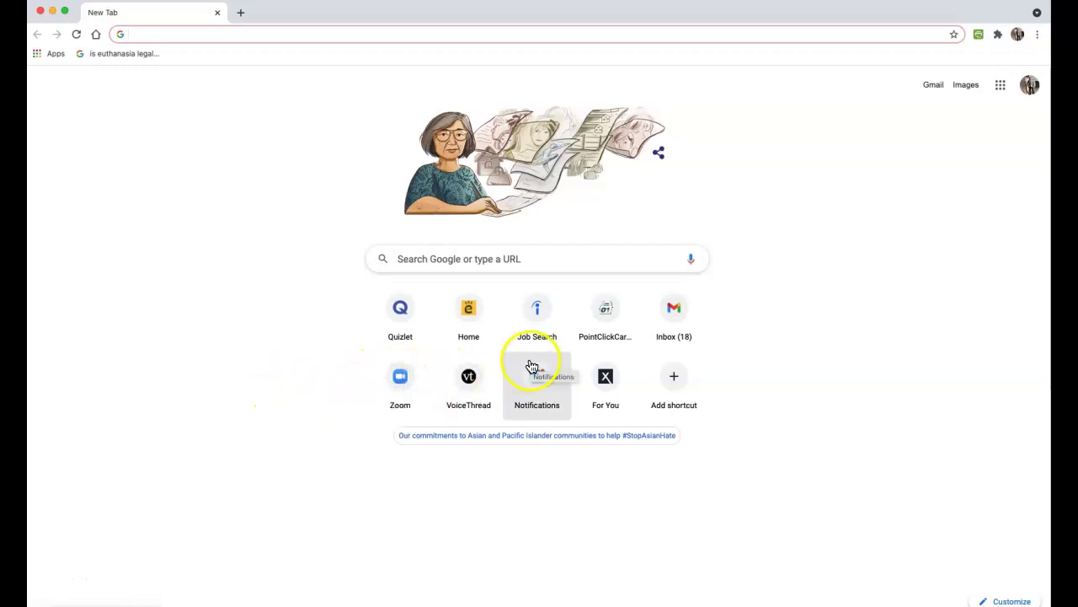
- Enter login.pointclickcare.com in Chrome's address bar
click(812, 303)
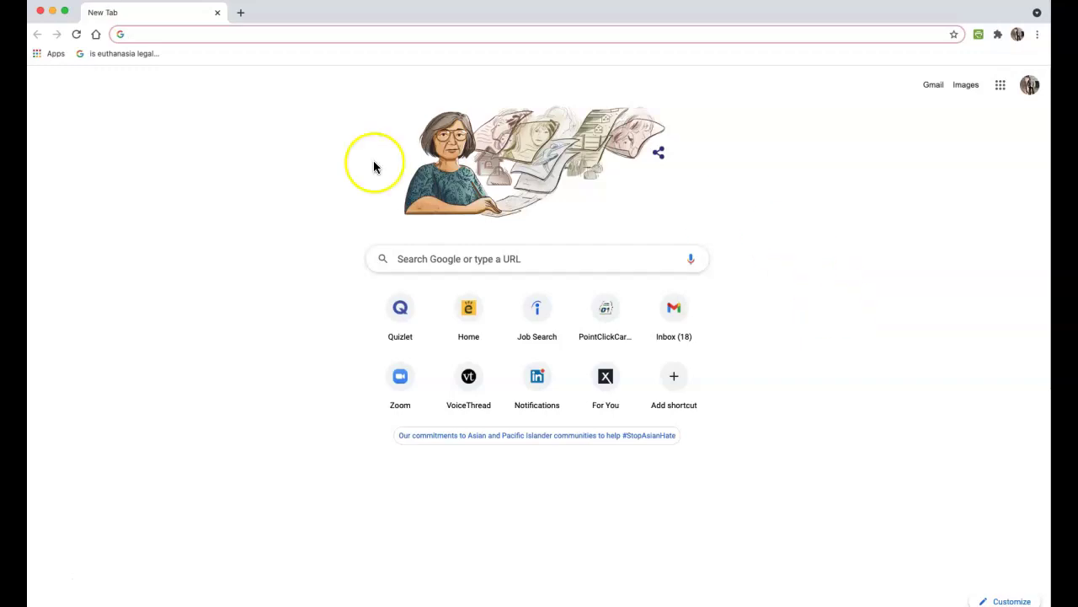
click(272, 34)
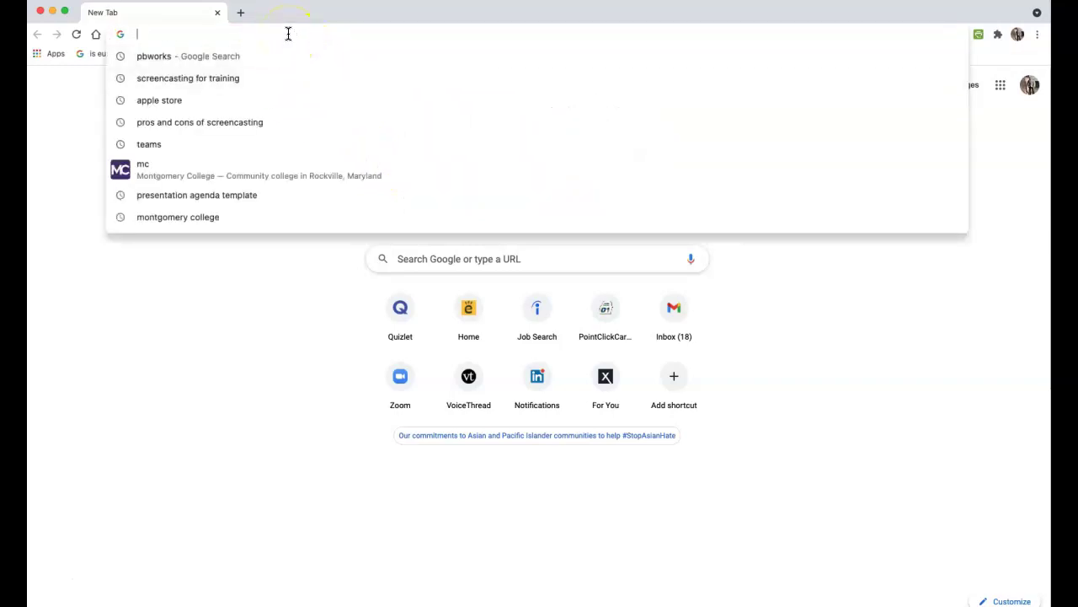
mouse_move(333, 100)
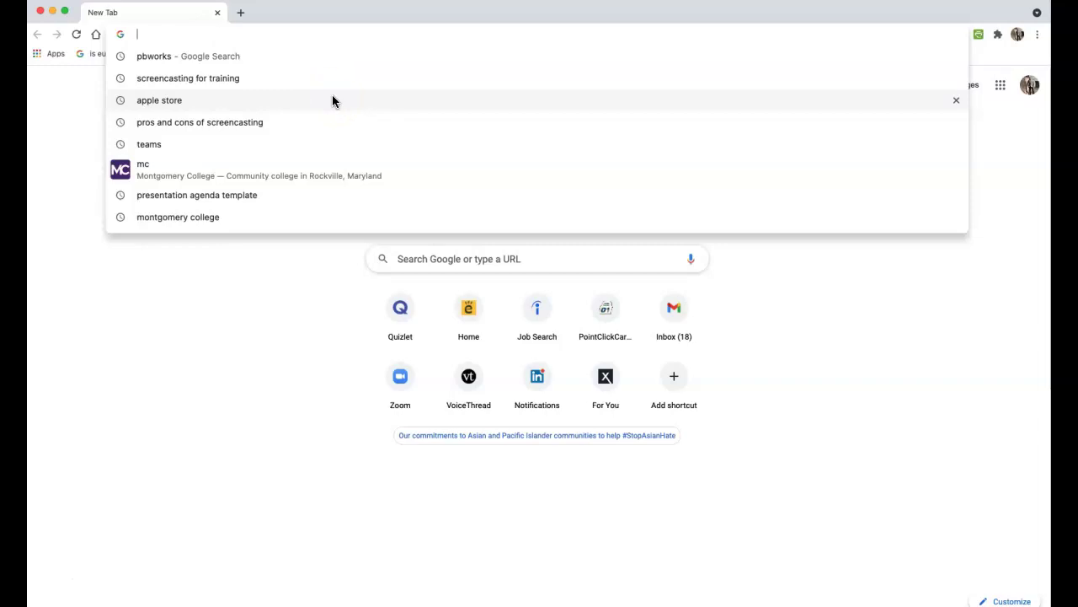
text(logi)
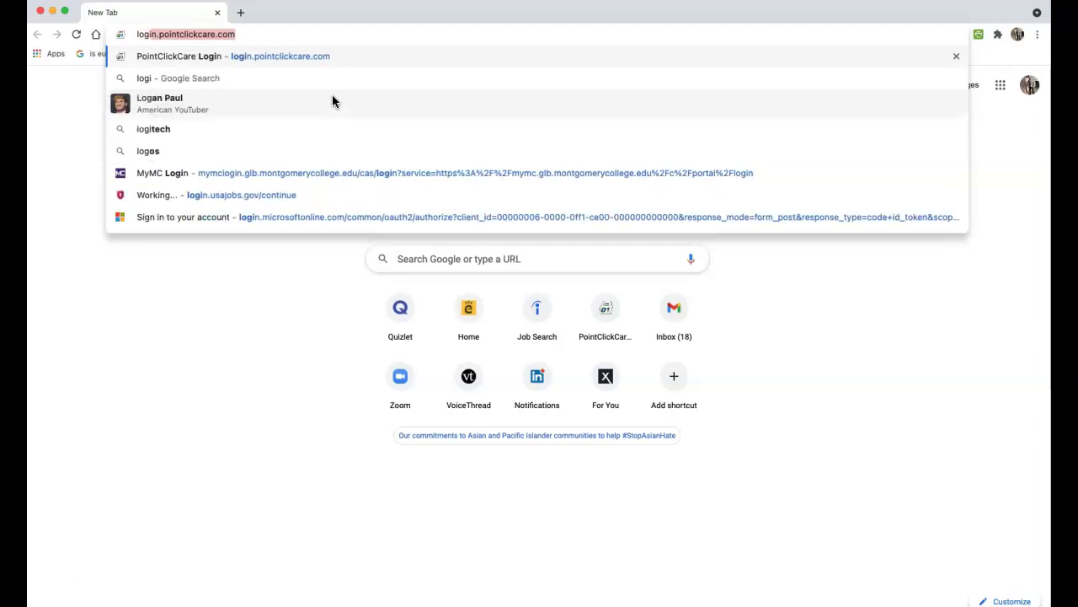
text(n.poi)
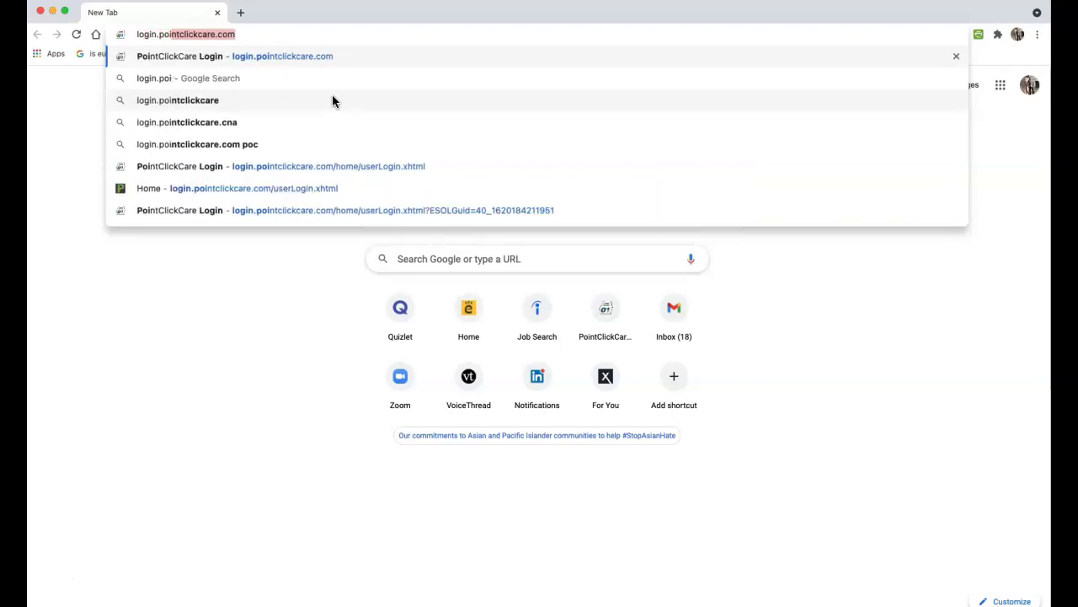
text(ntclickcare.com/home/userLogin.xhtml)
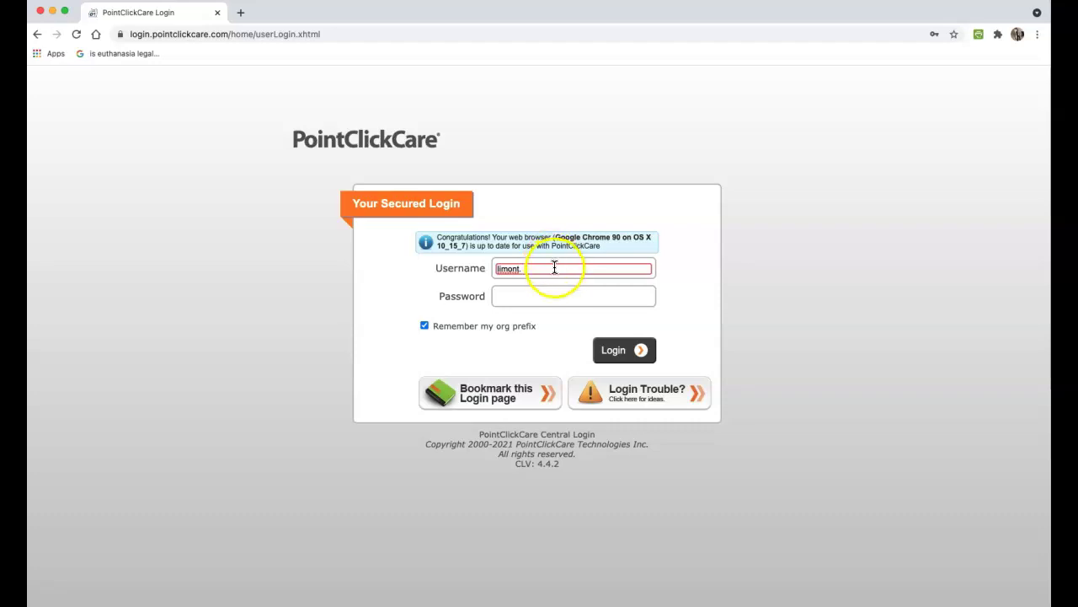
- Sign in to PointClickCare with the saved student login from Chrome autofill
click(556, 268)
click(563, 292)
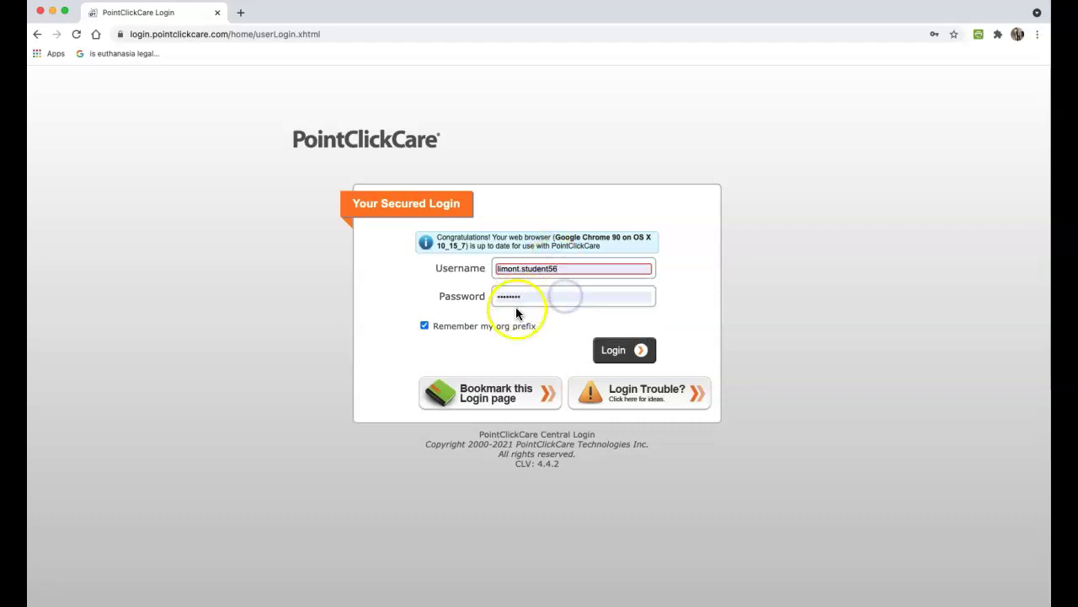
click(622, 350)
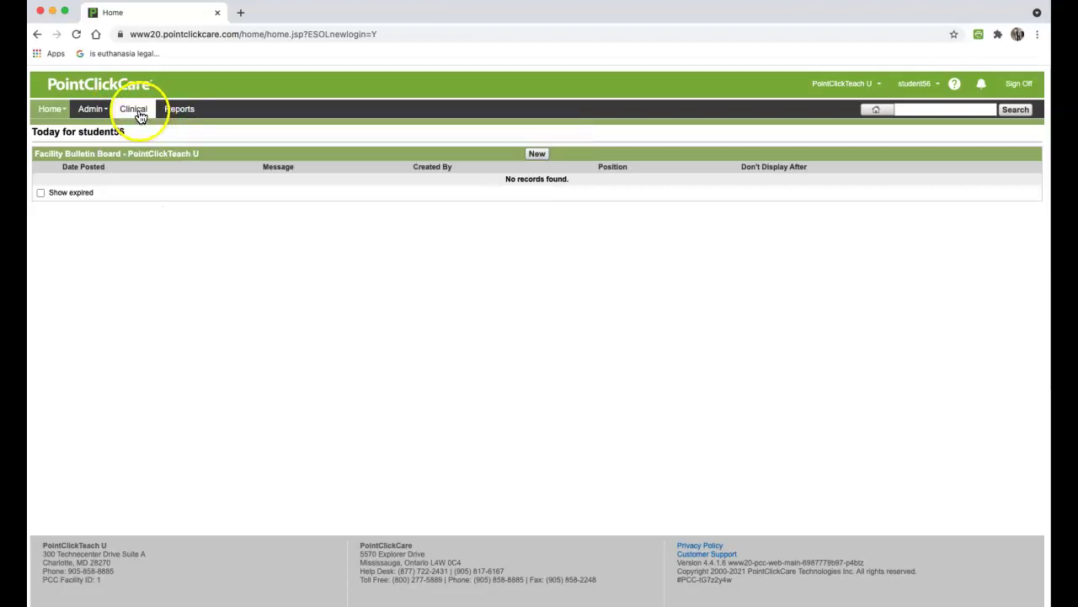
mouse_move(133, 109)
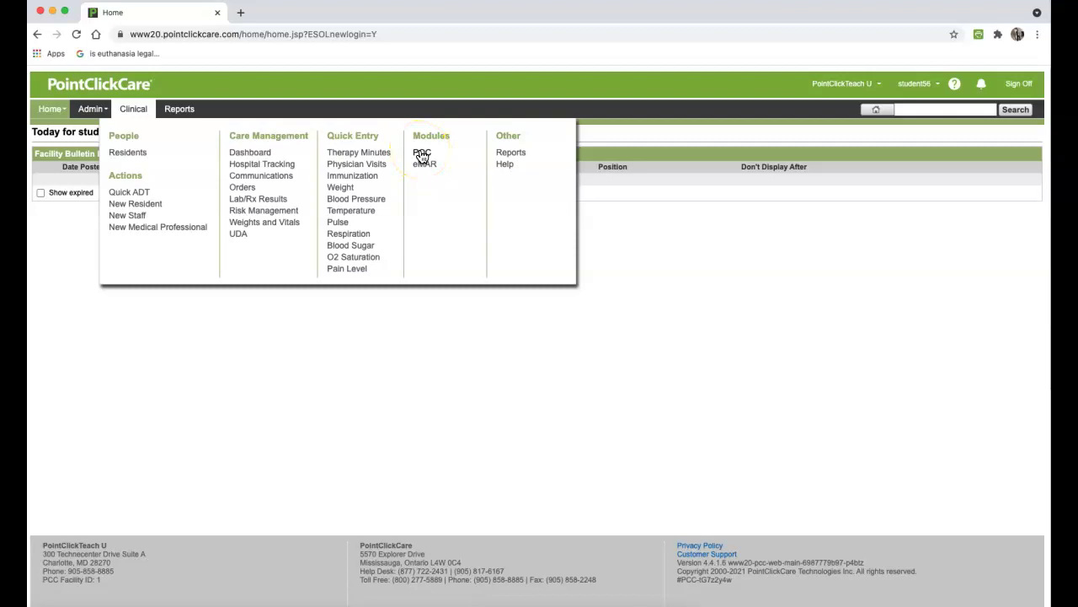
- Open Point of Care and page to the Canes045–Canes059 residents, which include Canes056
click(422, 155)
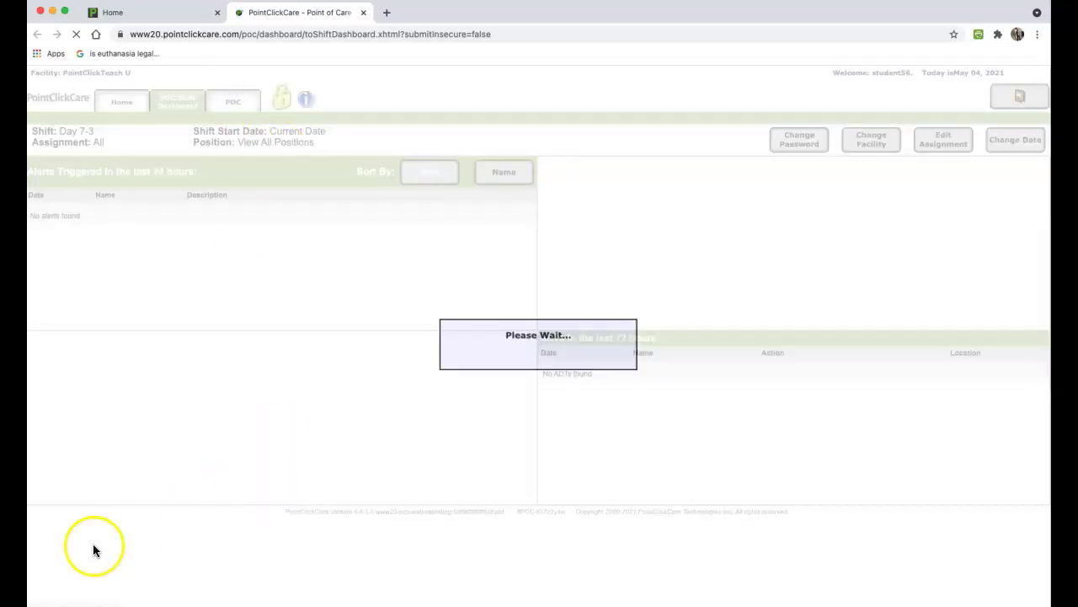
click(48, 585)
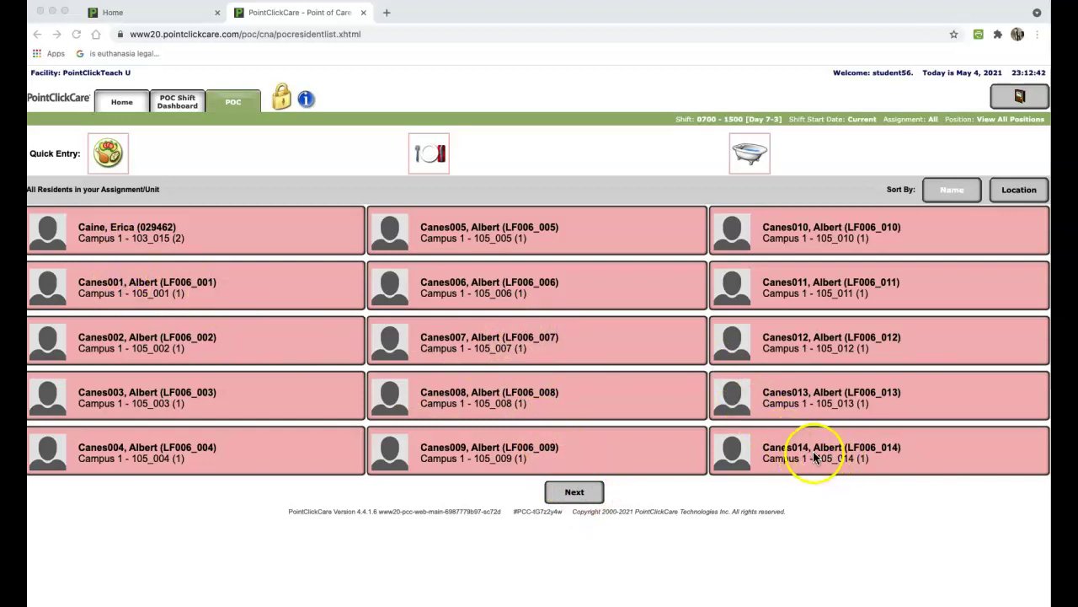
click(572, 493)
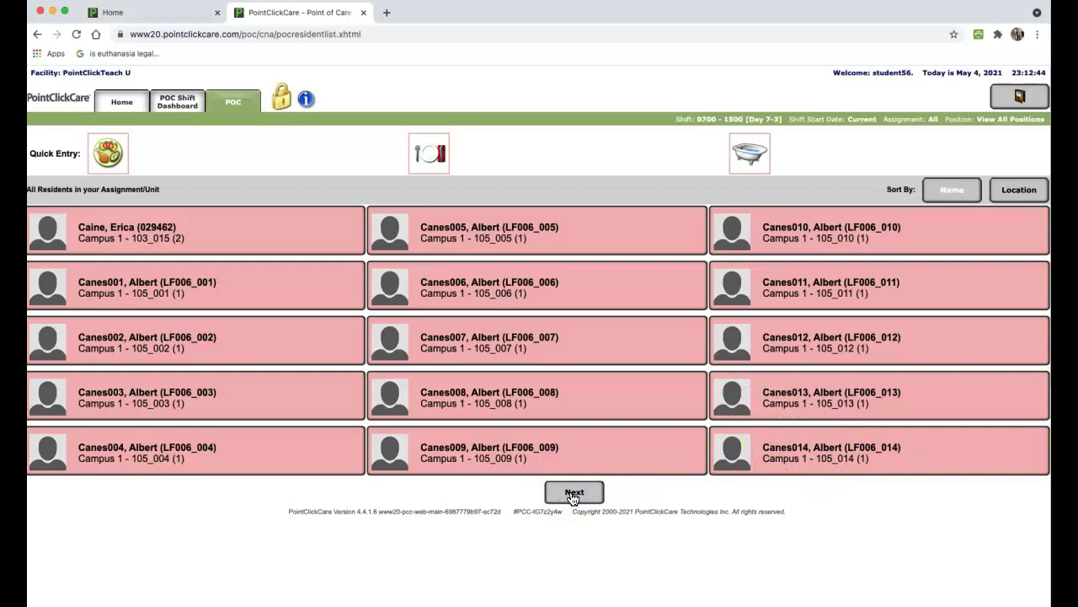
click(572, 495)
click(572, 496)
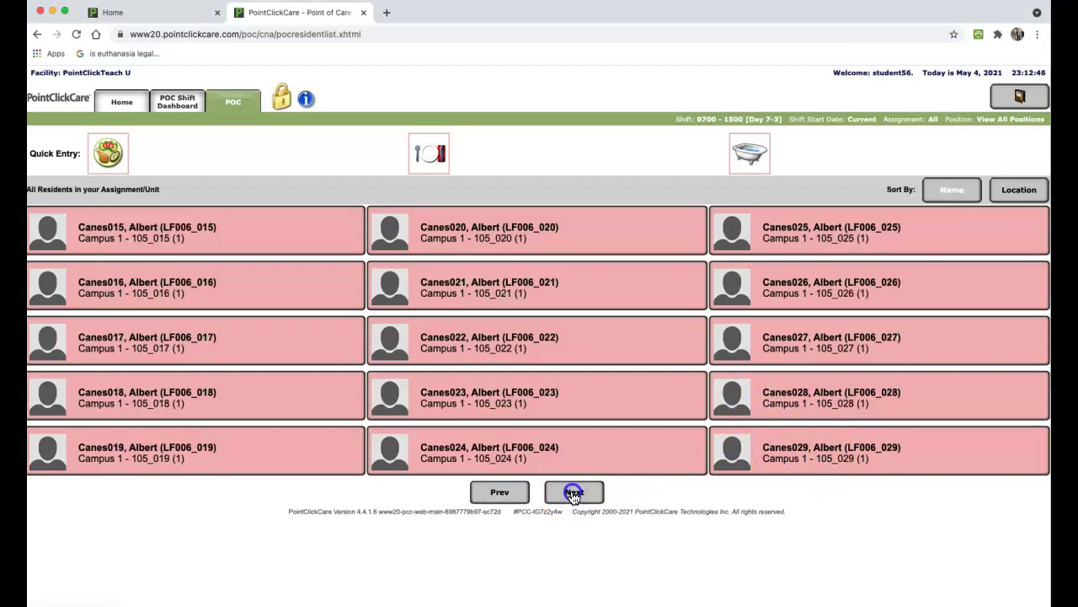
click(573, 495)
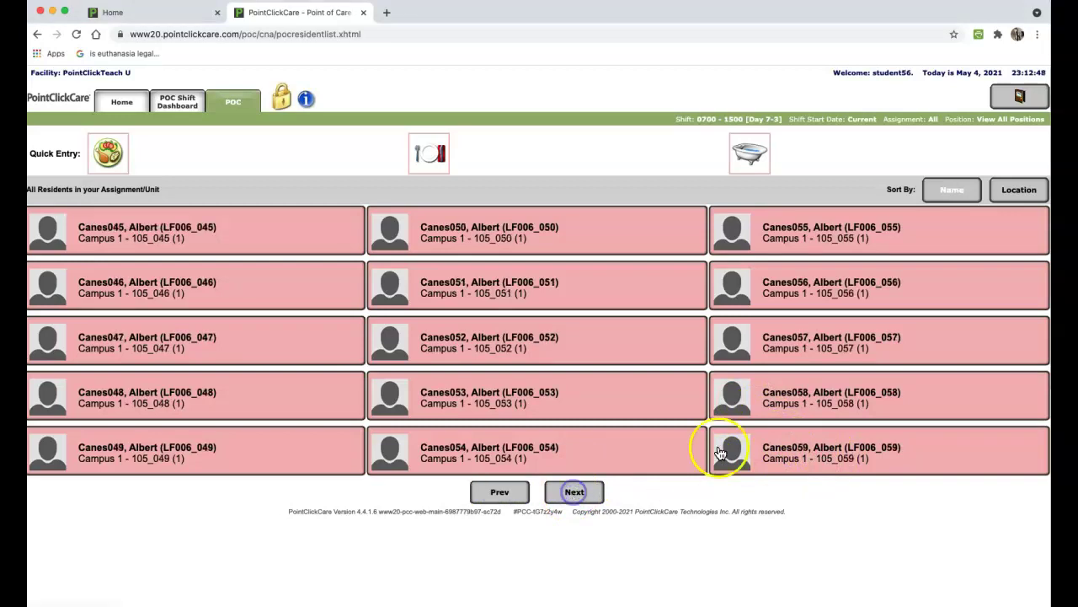
- Open Albert Canes056's tasks and page to the final PRN vitals tasks
click(823, 295)
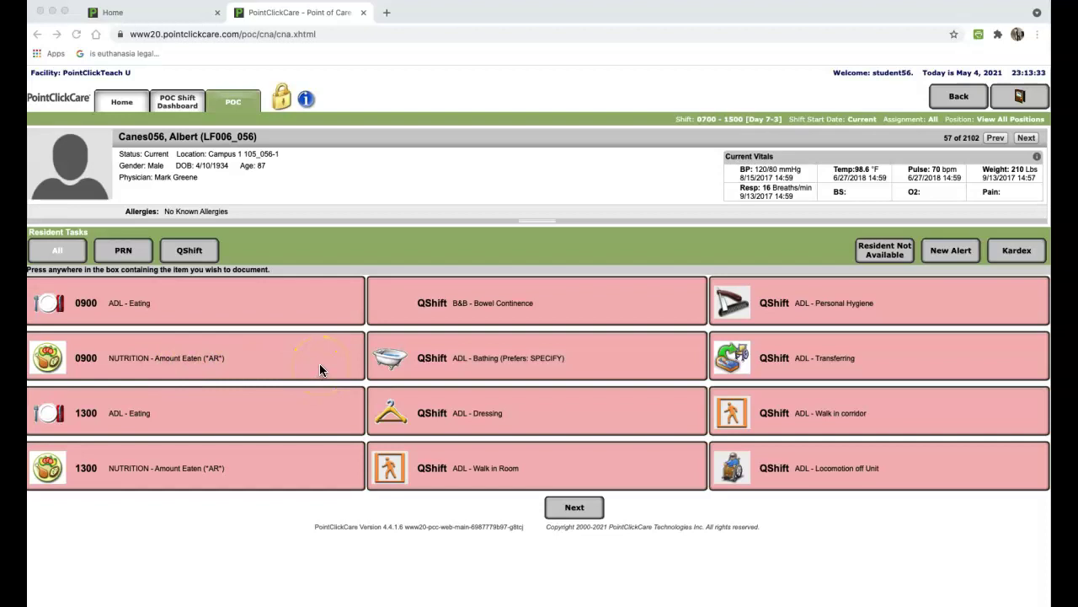
click(576, 508)
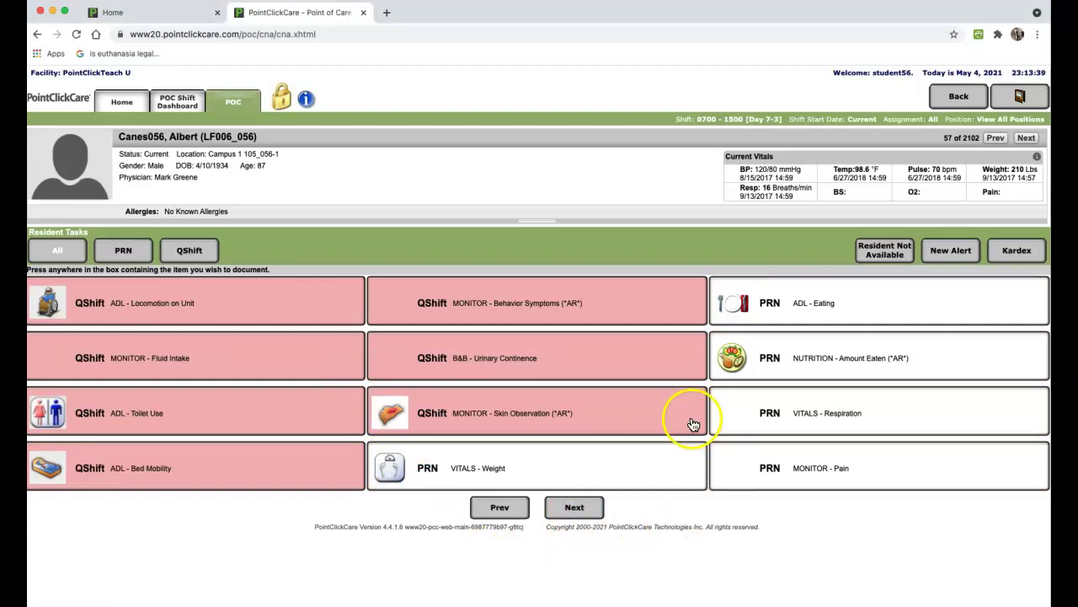
click(576, 510)
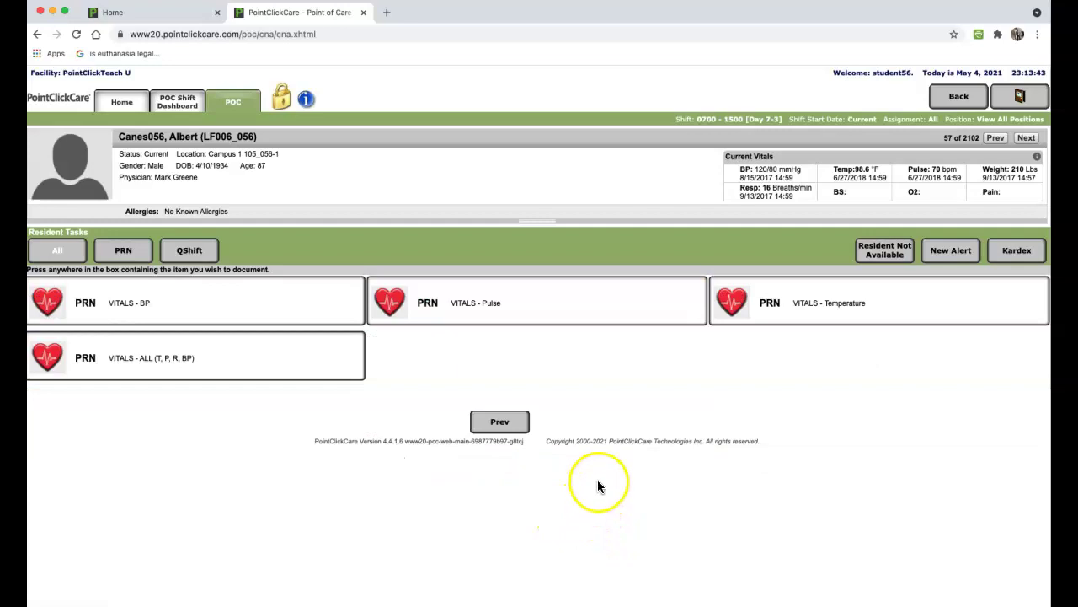
- Enter 98.6 as Albert Canes056's PRN temperature on the number pad
click(828, 316)
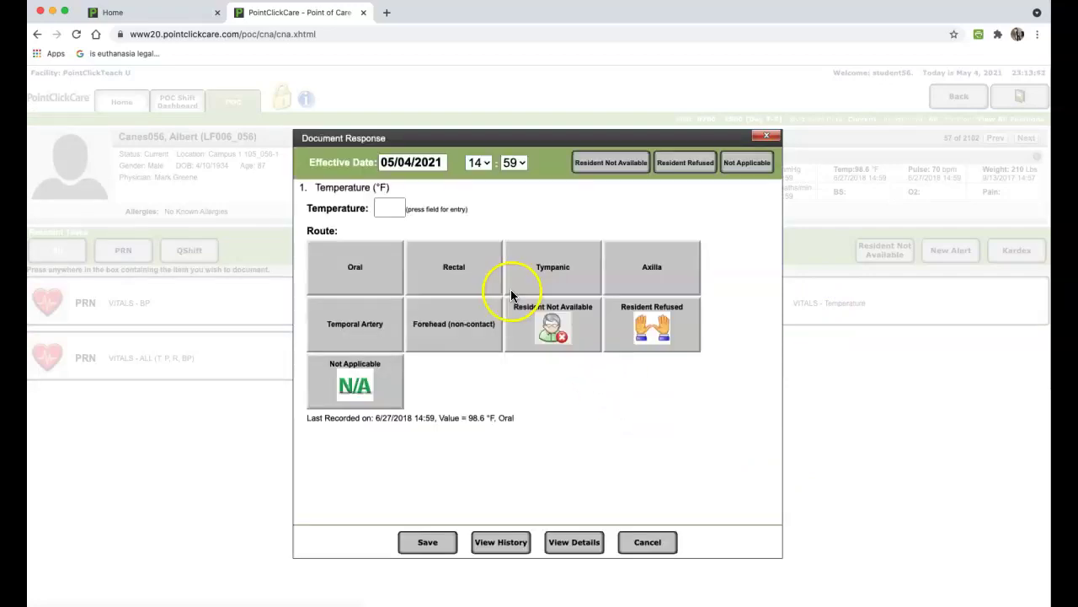
click(390, 208)
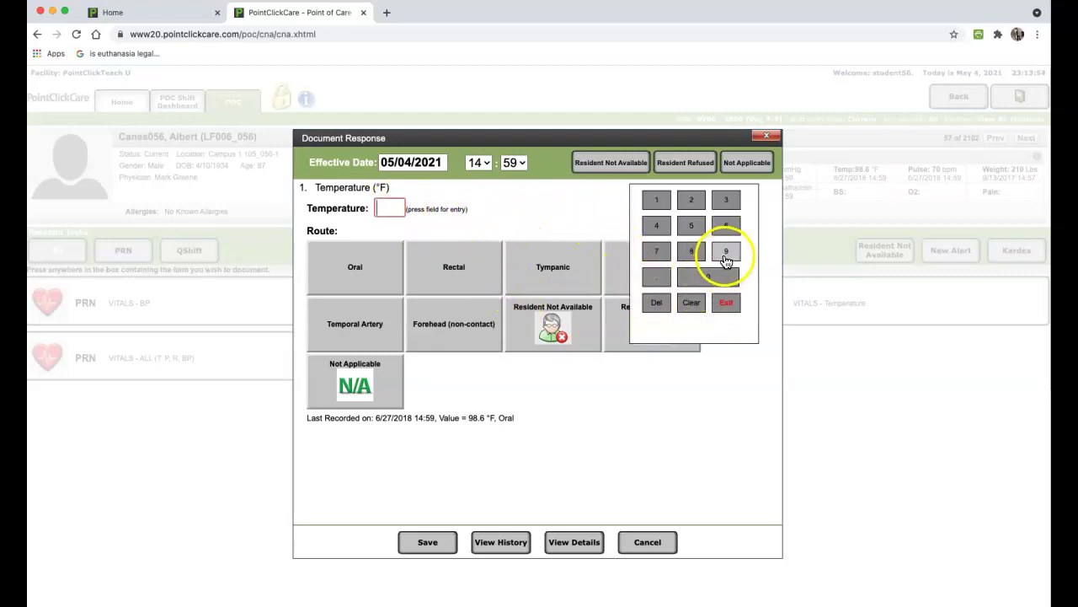
click(726, 253)
click(691, 251)
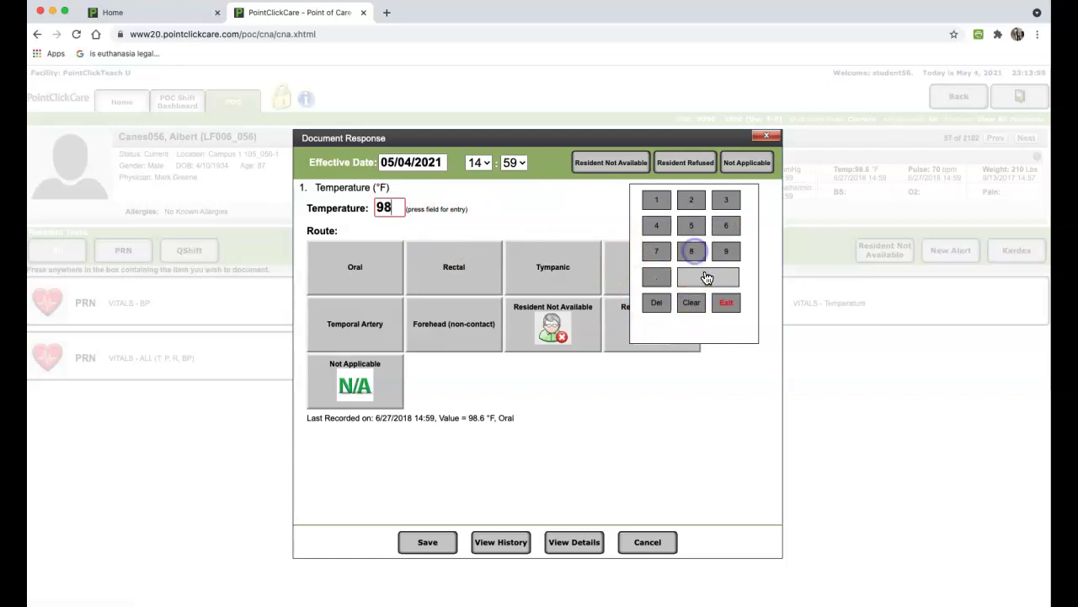
click(669, 277)
click(725, 226)
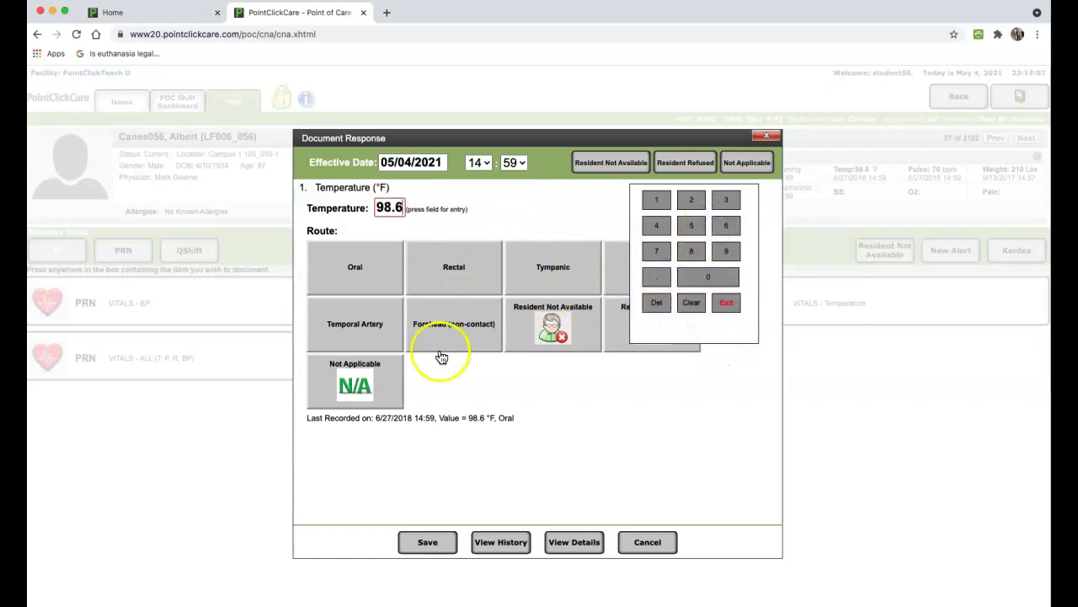
click(563, 403)
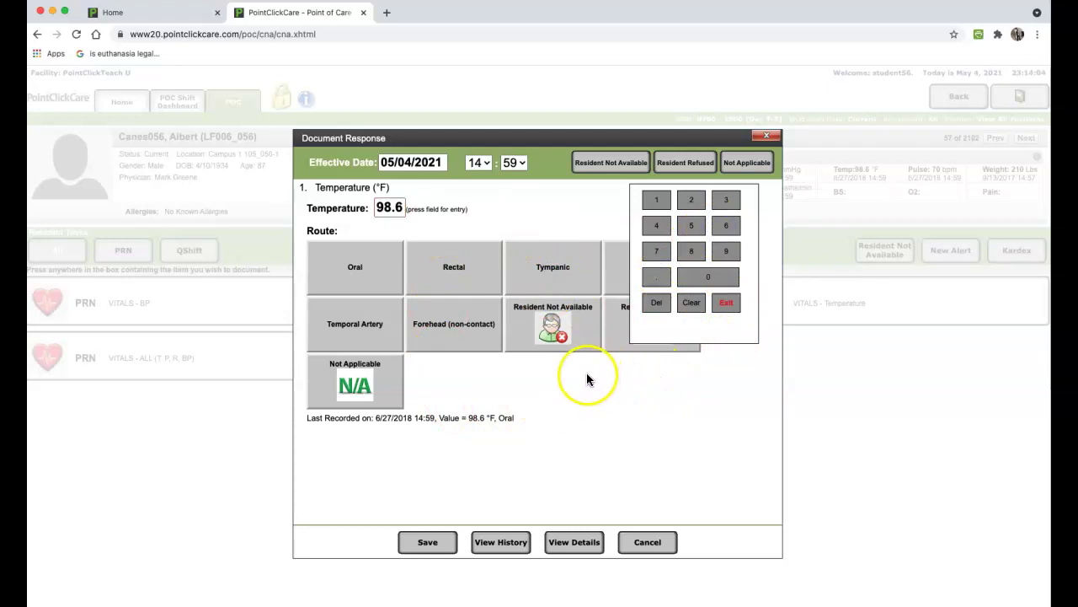
- Set the temperature route to Oral and save the entry
click(724, 301)
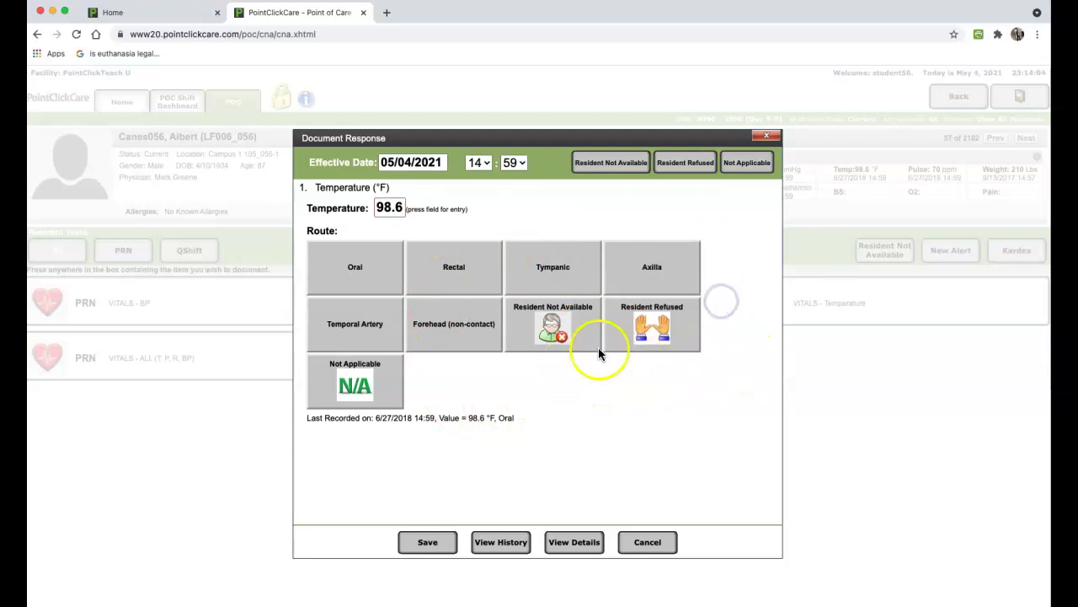
click(386, 268)
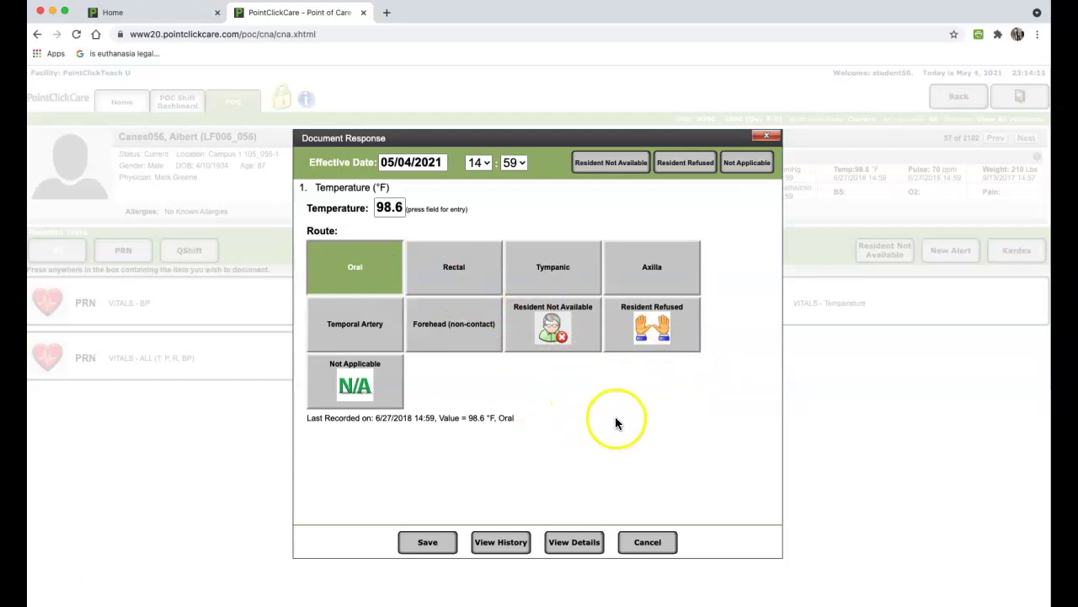
click(428, 542)
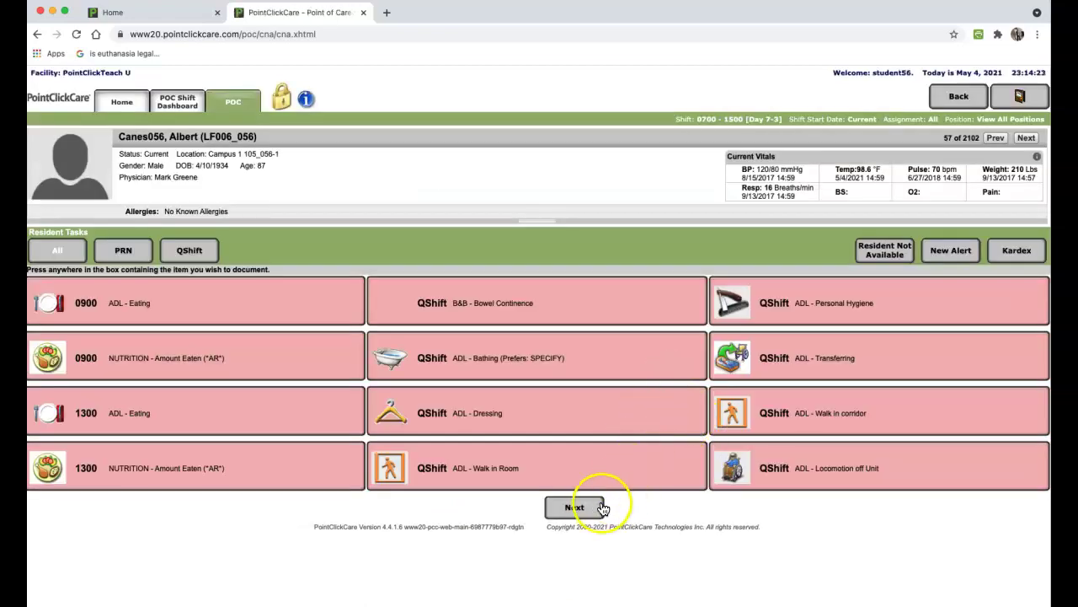
- Confirm the temperature task shows green, then open the 0900 ADL - Eating task
click(590, 509)
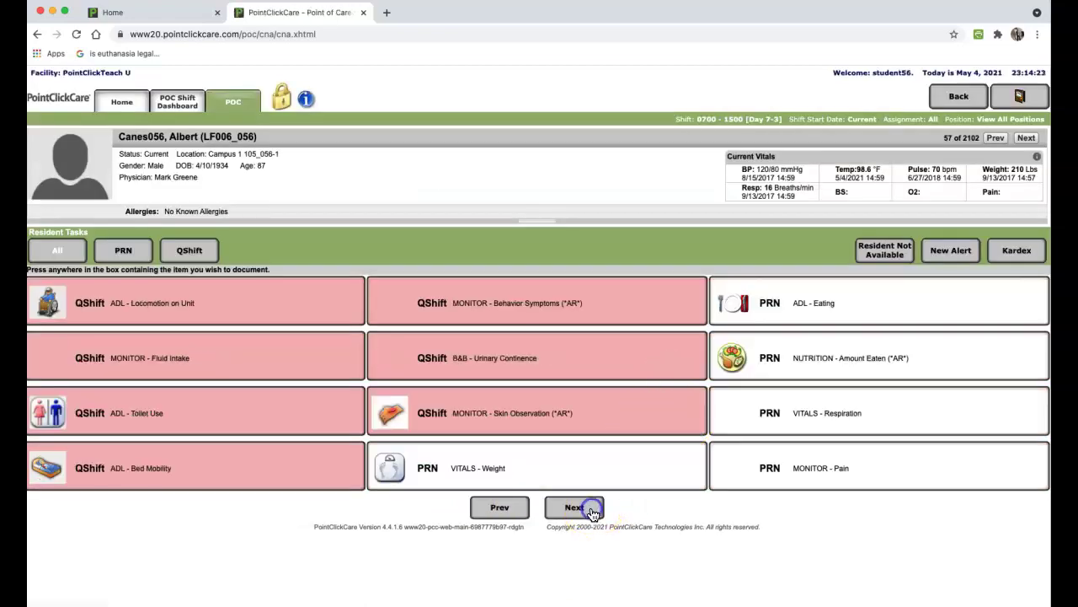
click(593, 509)
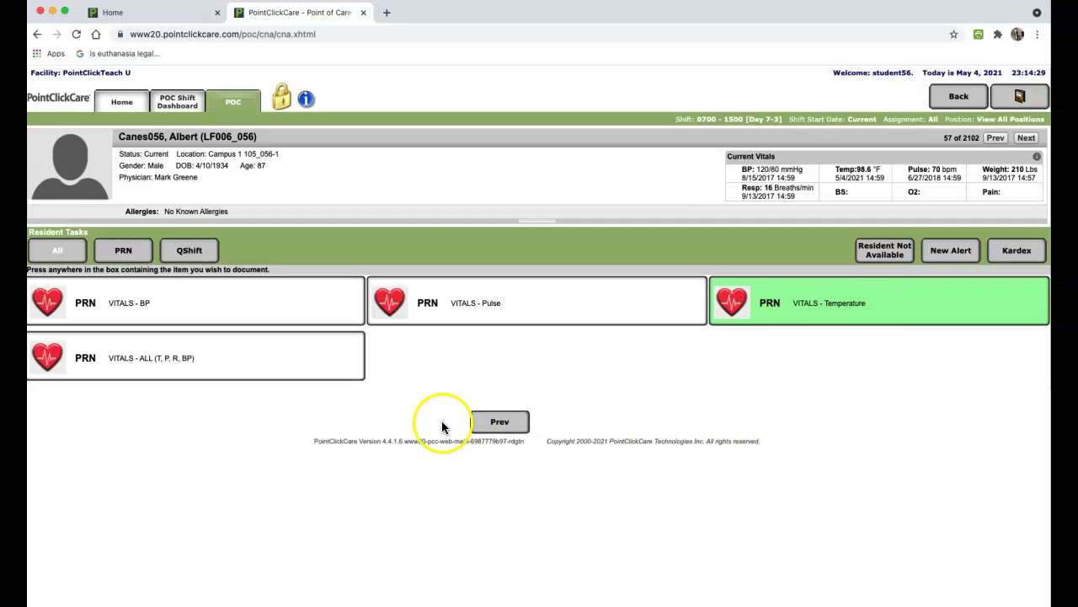
click(492, 422)
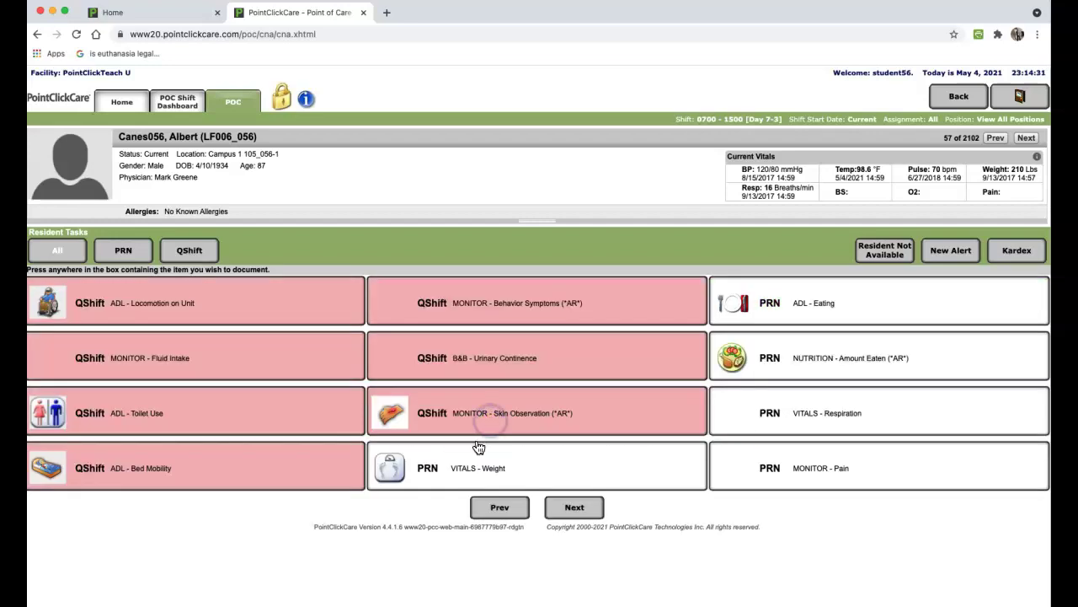
click(488, 508)
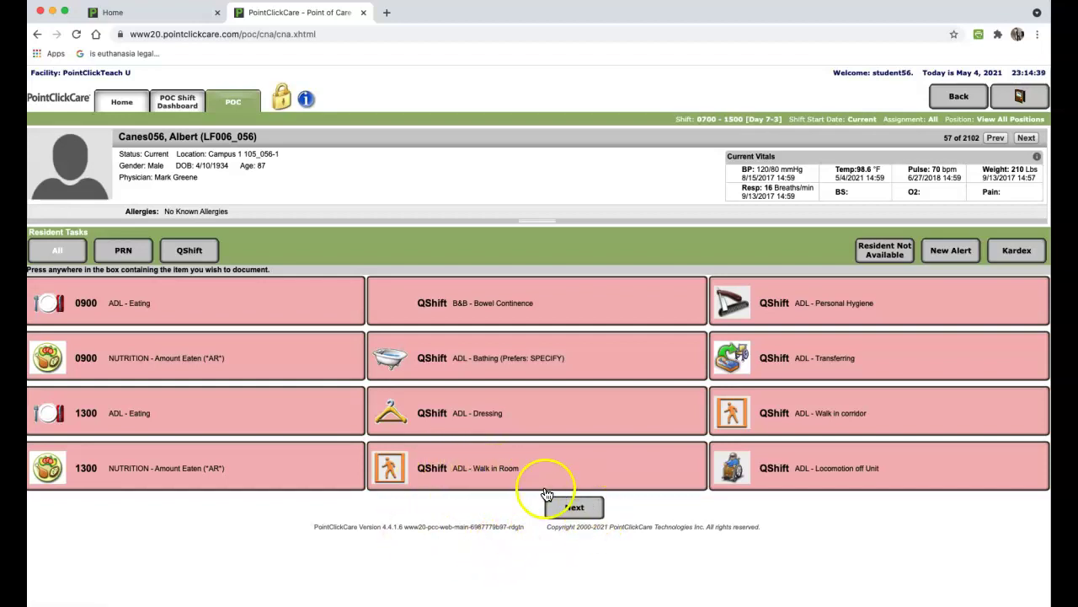
click(225, 302)
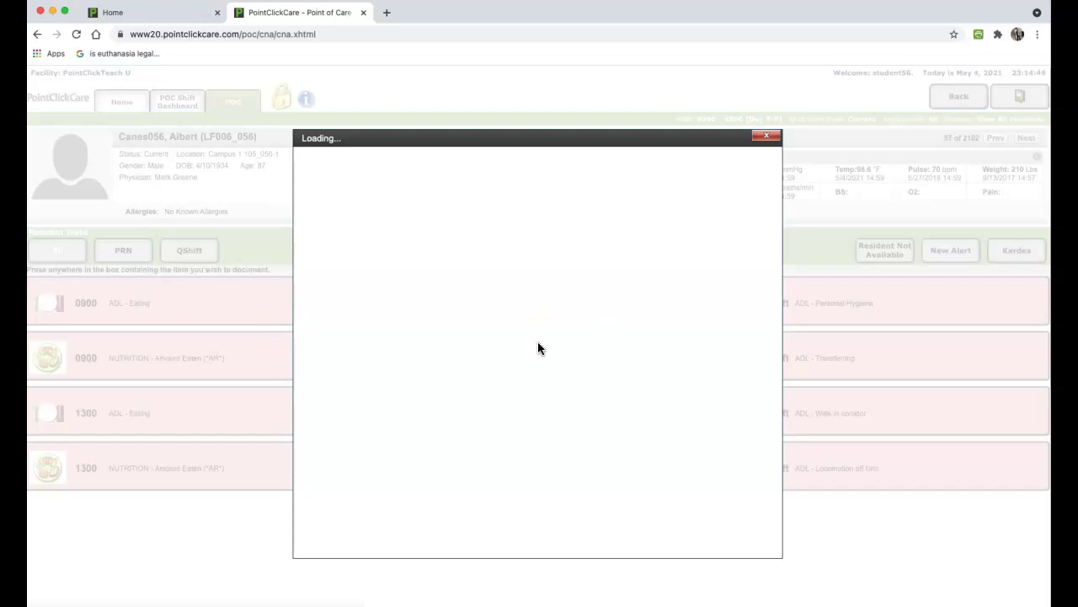
- Record 0900 eating as Supervision with Setup help only and save it
click(588, 351)
click(587, 353)
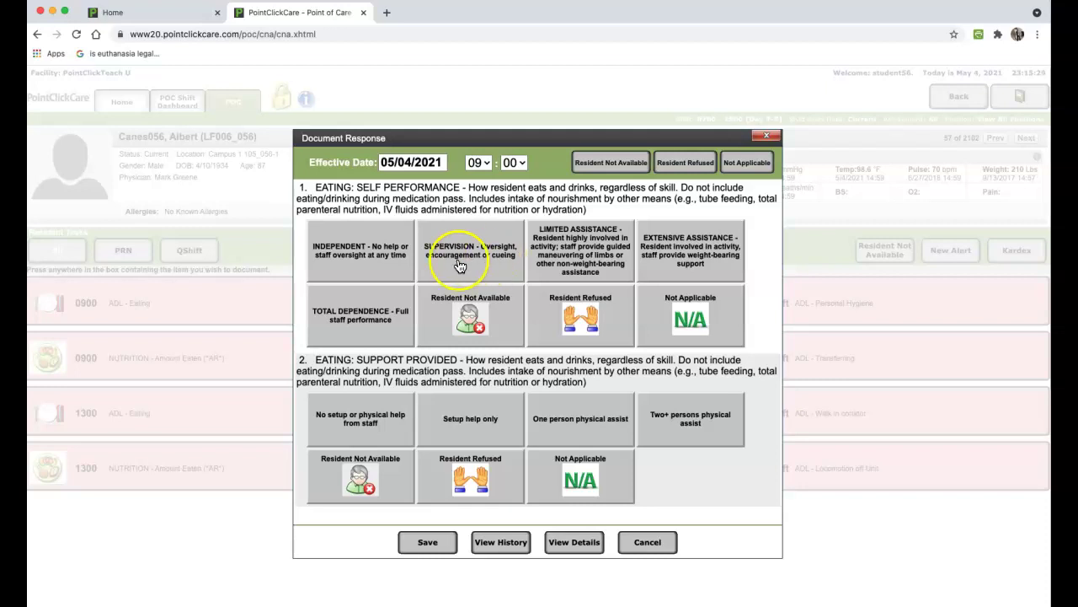
click(463, 264)
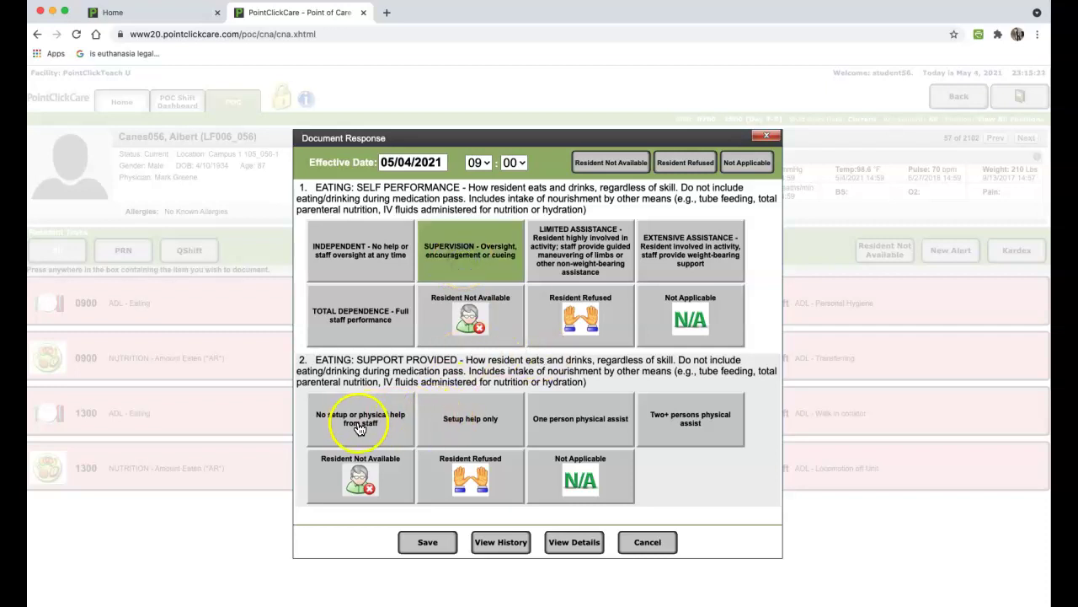
click(461, 422)
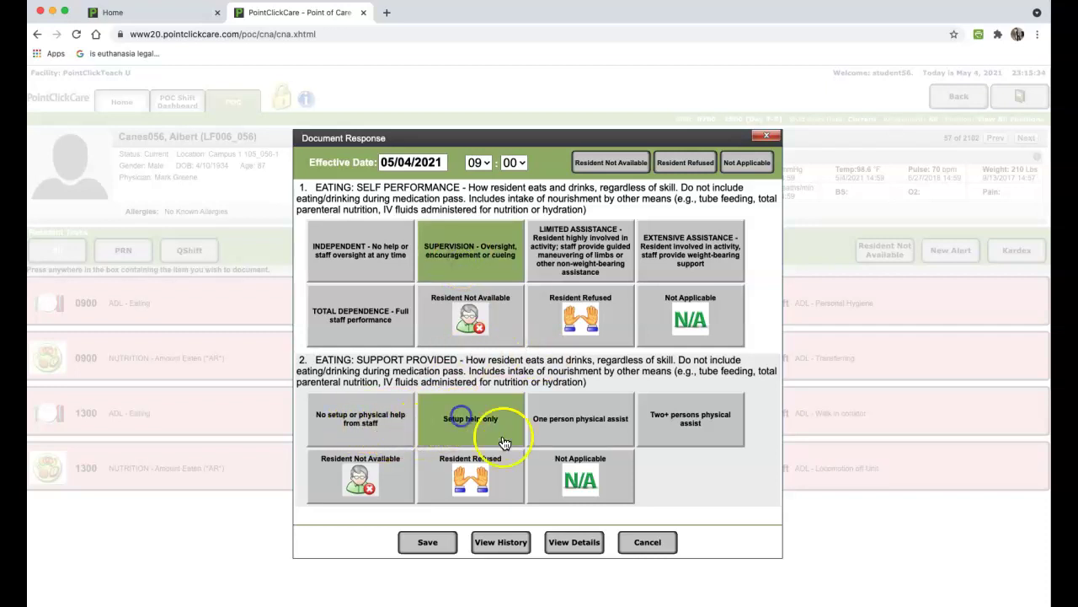
click(428, 541)
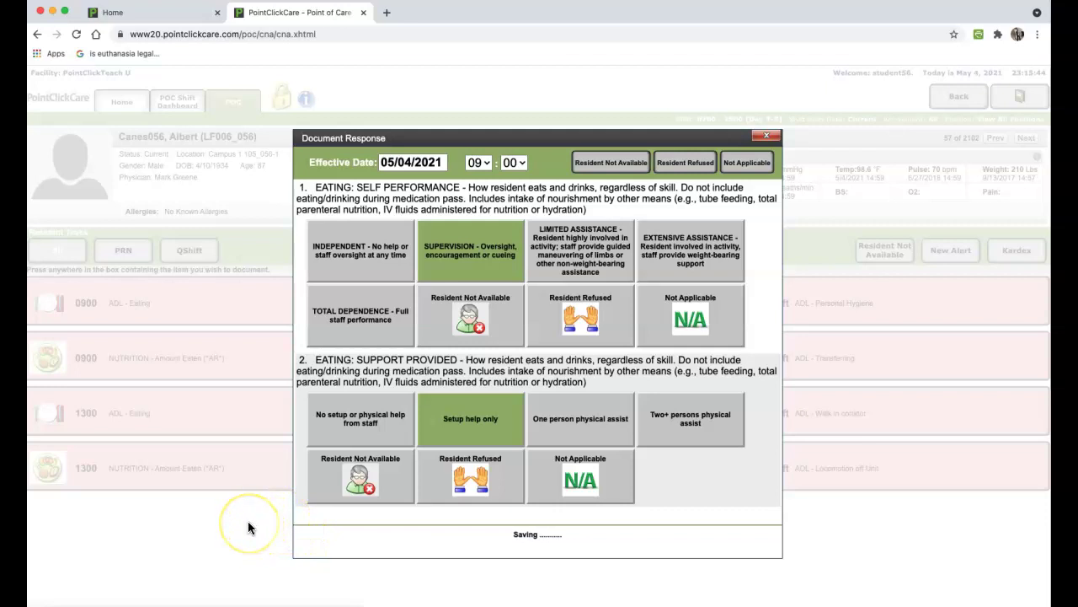
click(247, 529)
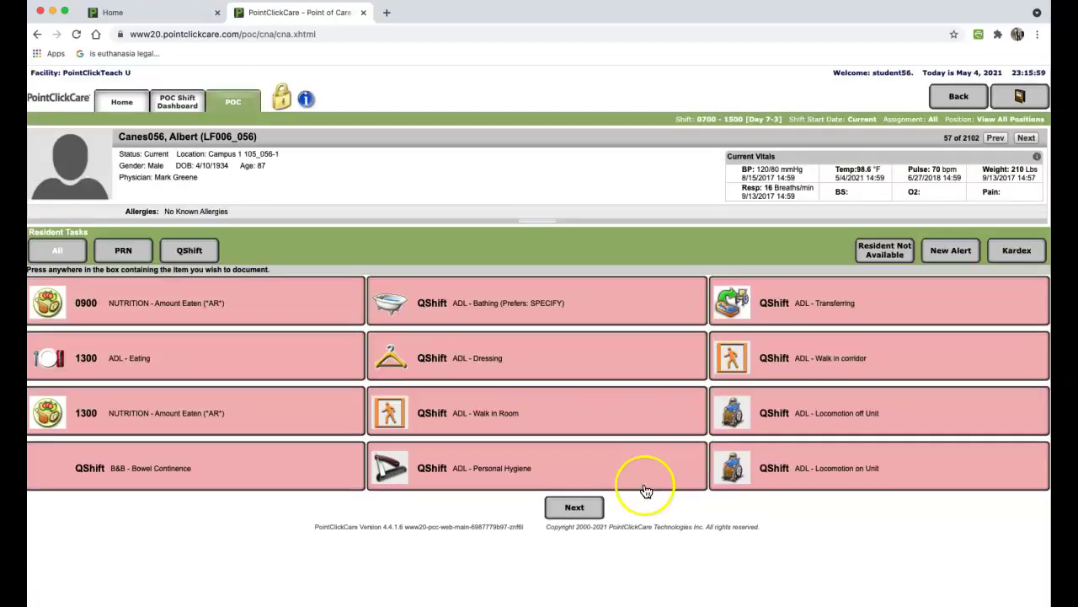
- Check the eating and temperature tiles are green, then return Home and sign off
click(590, 507)
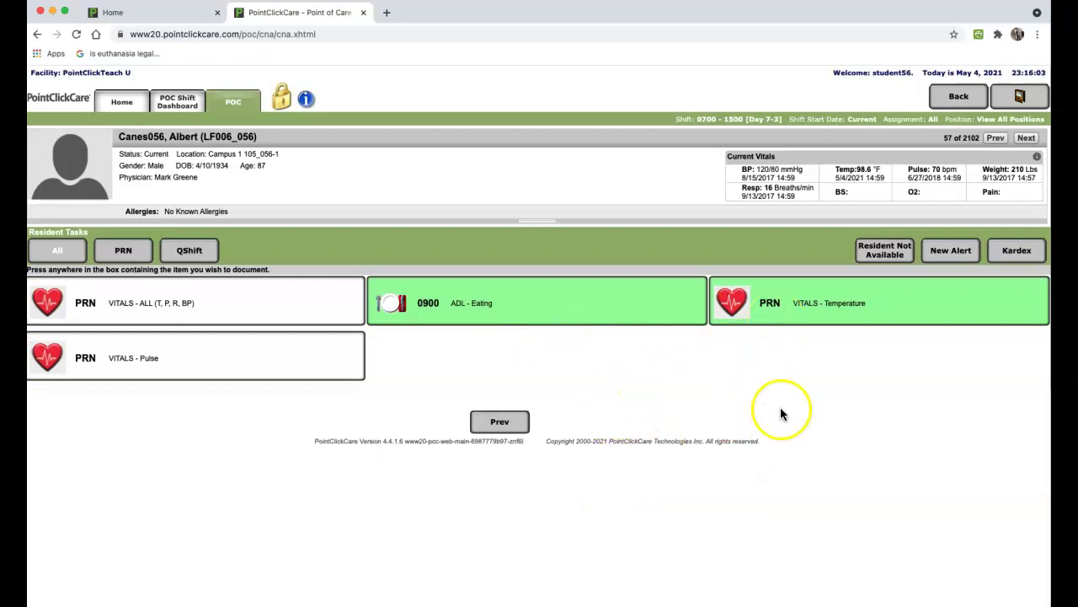
click(1021, 100)
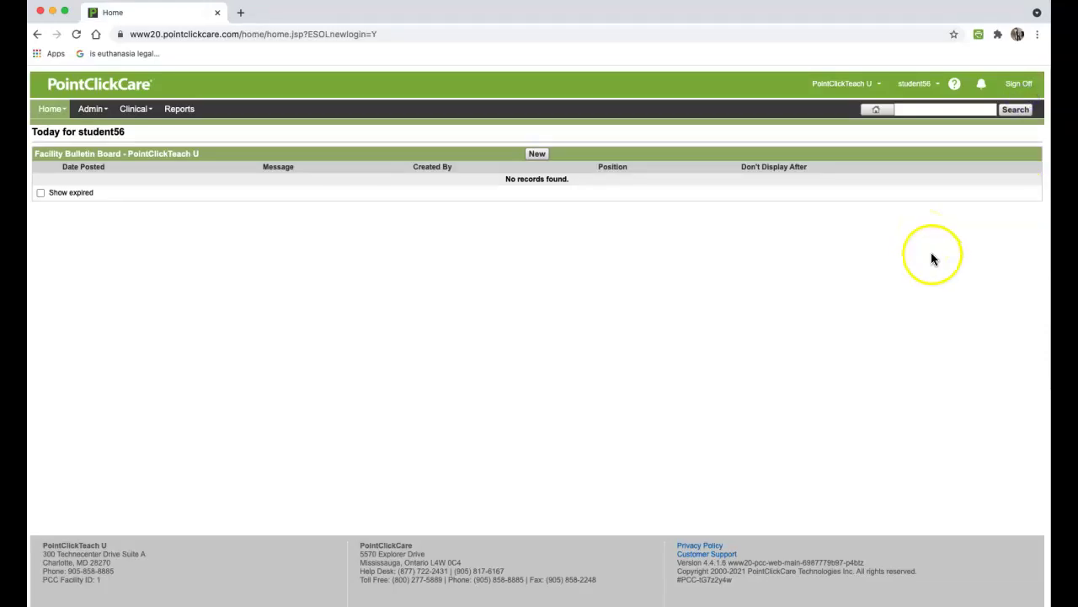
click(1019, 85)
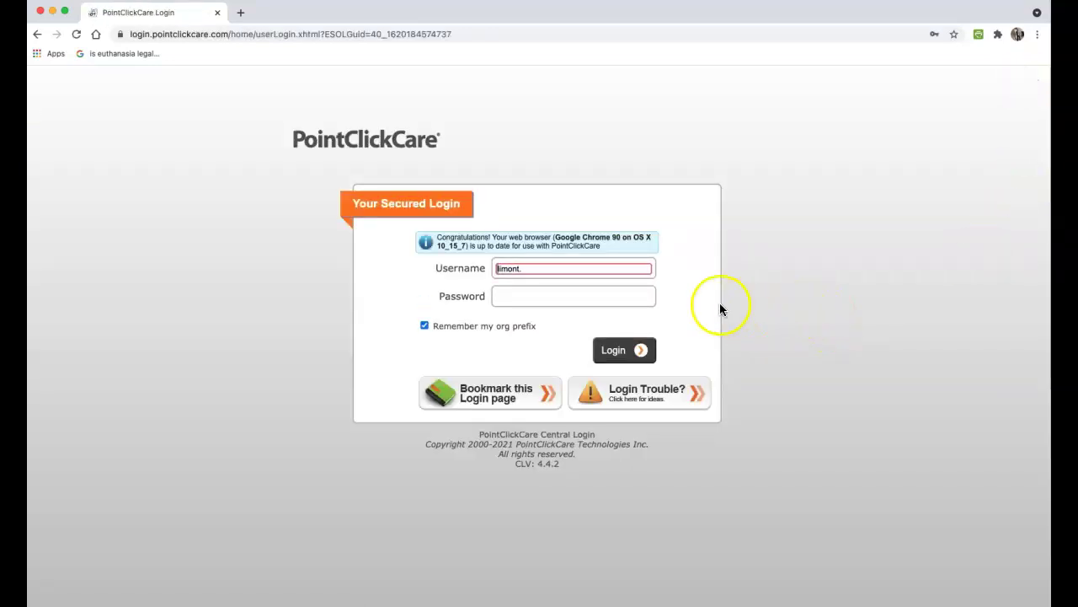